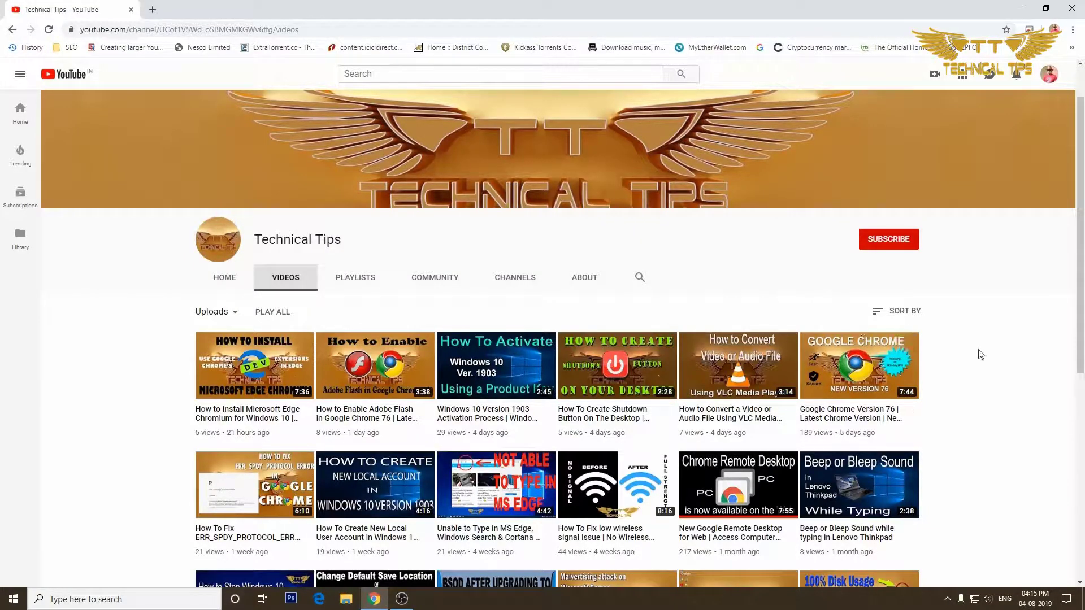
Step: Subscribe to the Technical Tips channel and turn on notifications for all new videos
click(887, 244)
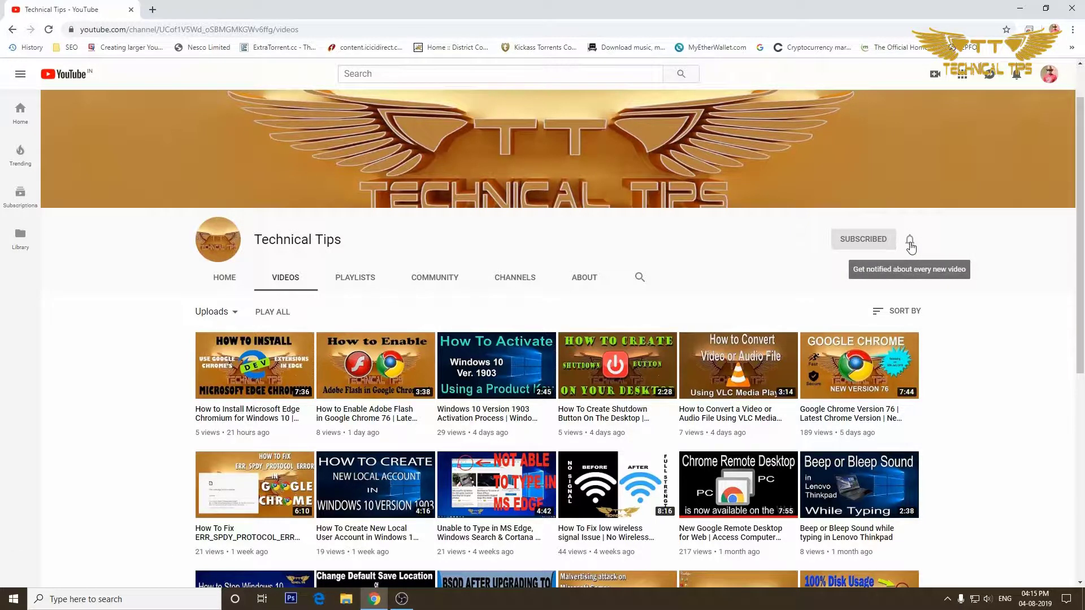
click(911, 244)
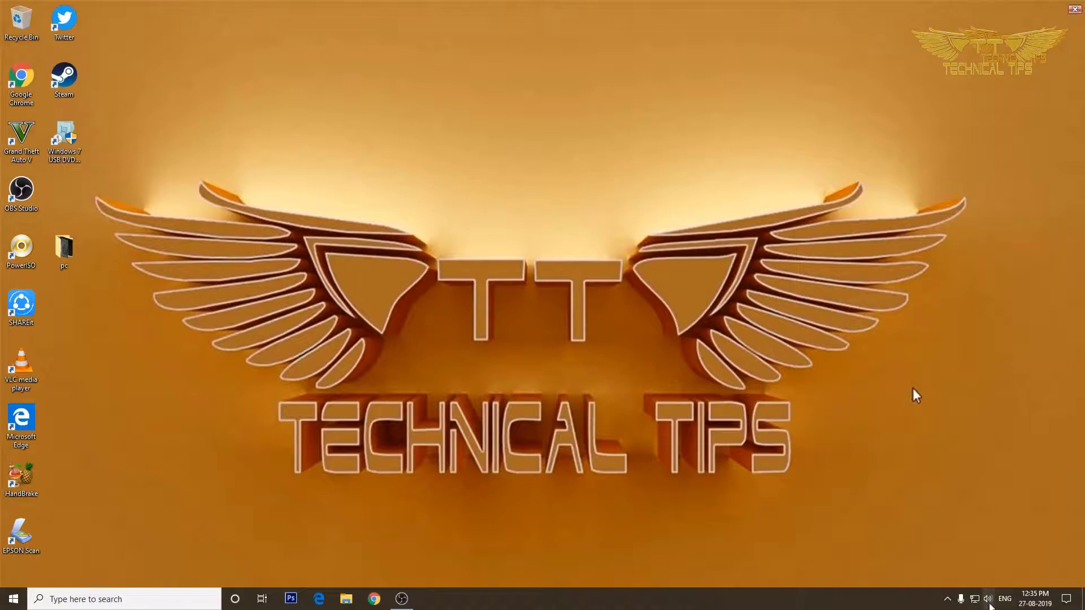
Step: Mute the speakers from the tray volume flyout so the icon shows a mute mark
click(988, 601)
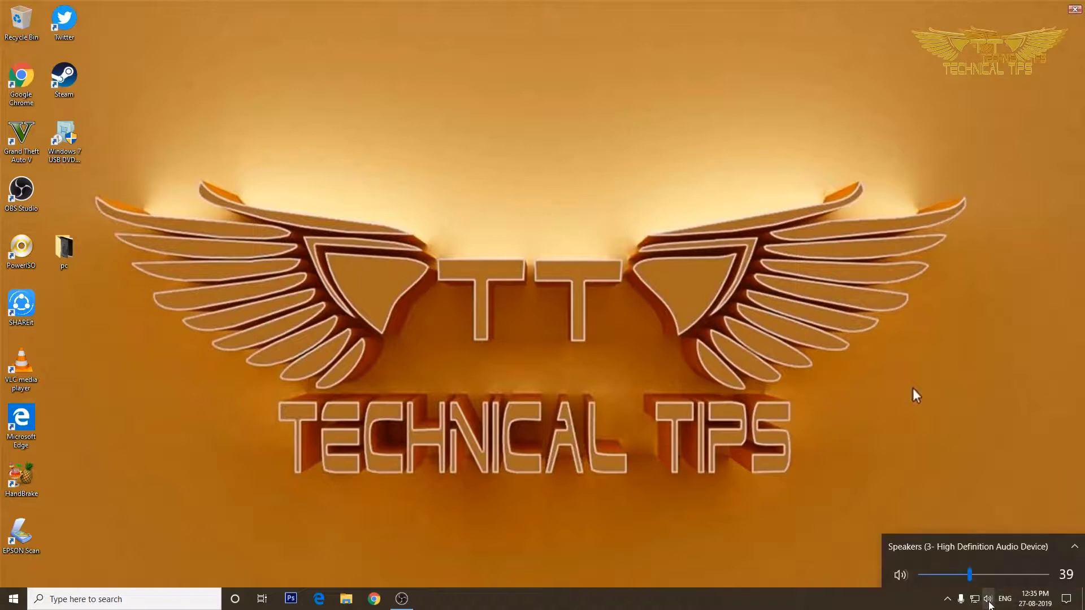
click(901, 574)
click(678, 446)
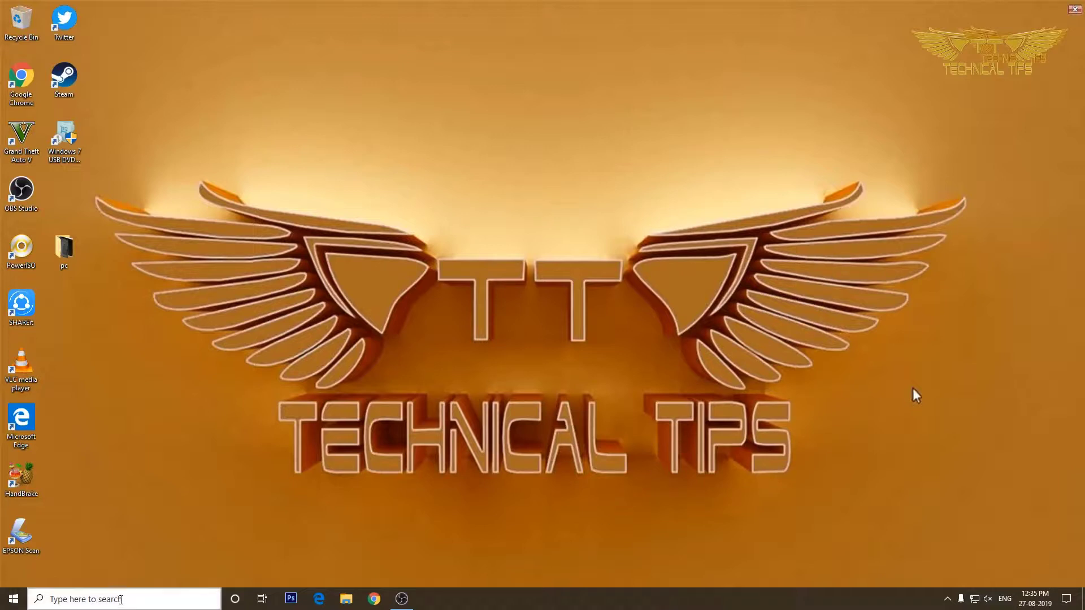
click(121, 600)
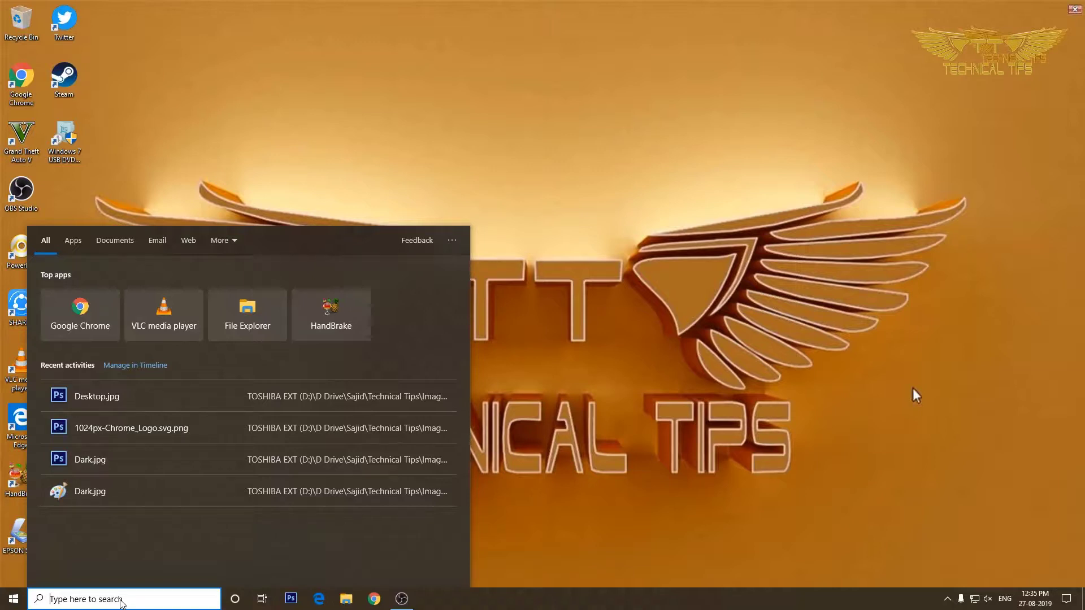
Step: Search Windows for 'get help' and launch the Get Help app
text(get)
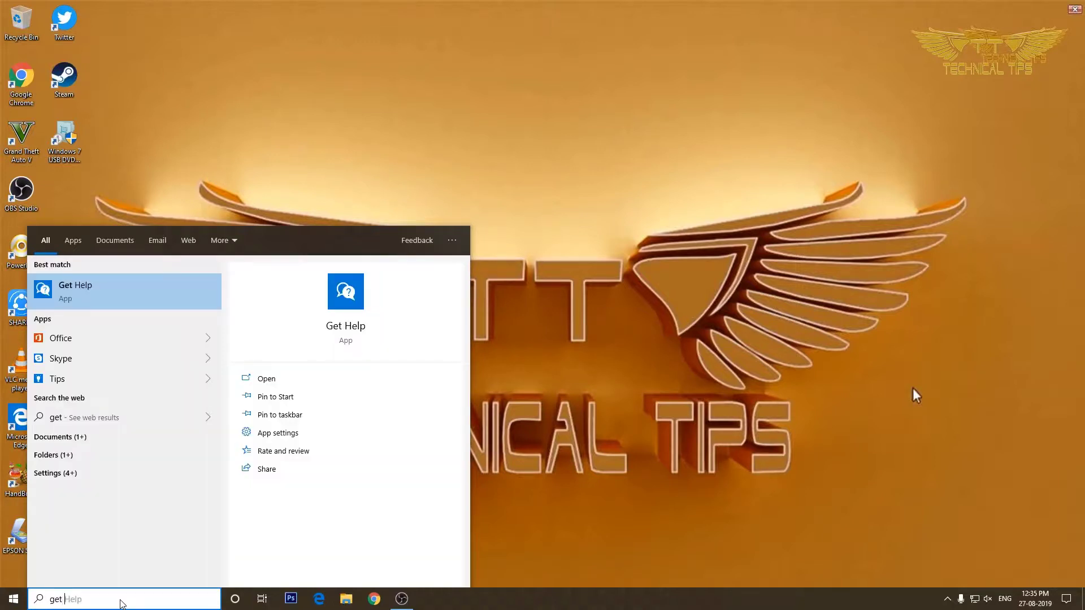
text( help)
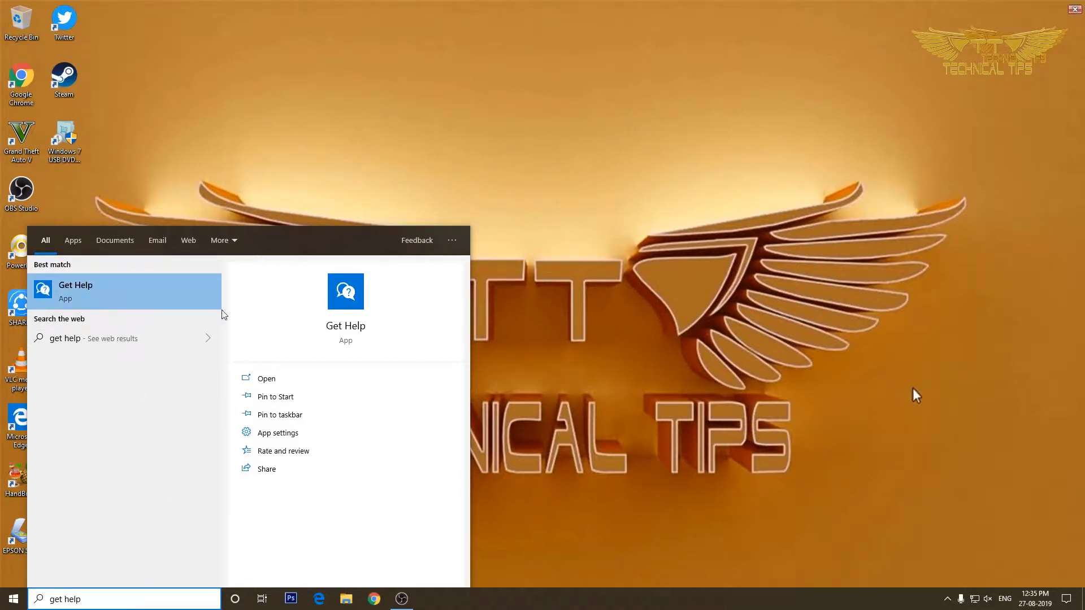
click(349, 330)
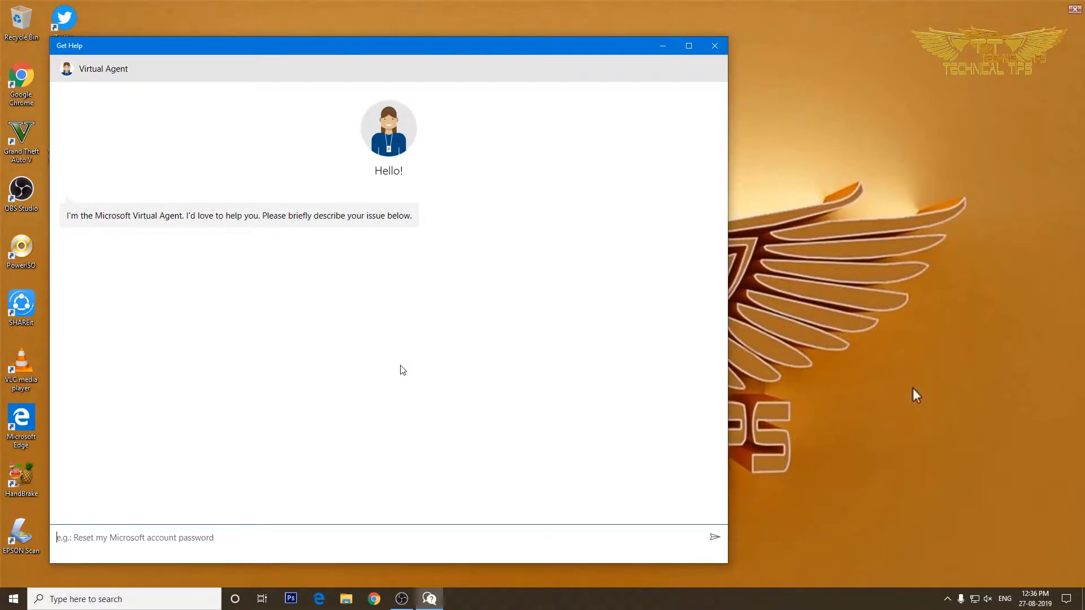
Step: Tell the Virtual Agent 'no sound issue' and pick 'Troubleshoot audio problems in Windows 10'
text(no)
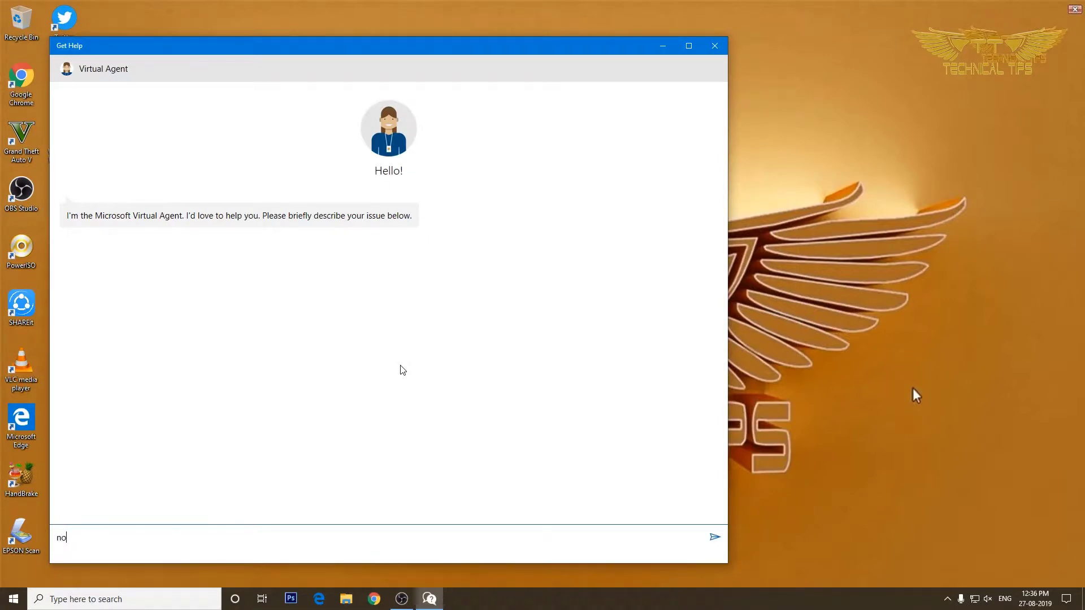
text( soun)
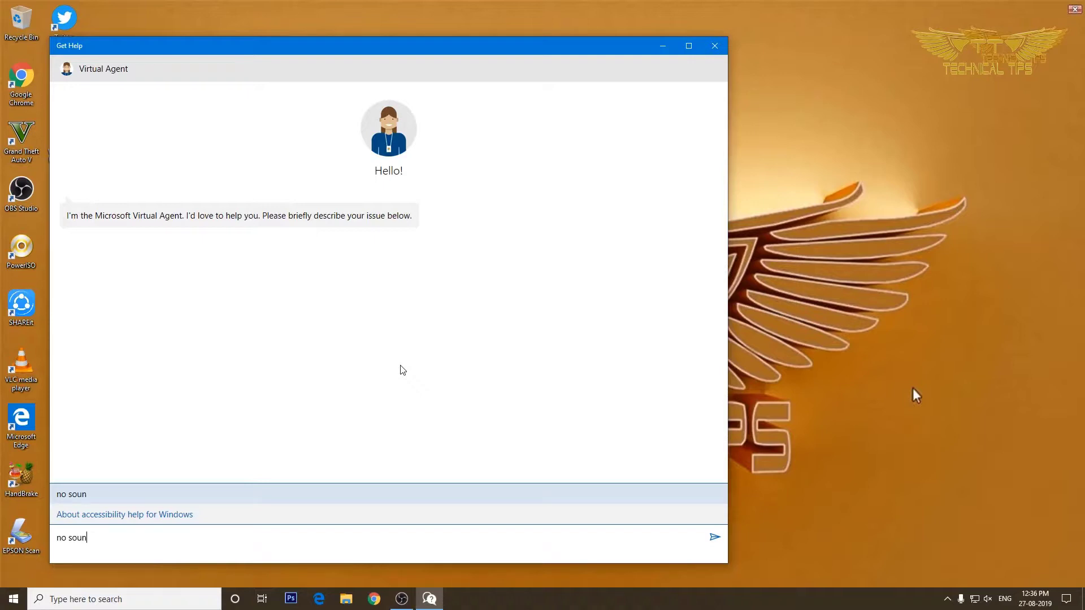
text(d issue)
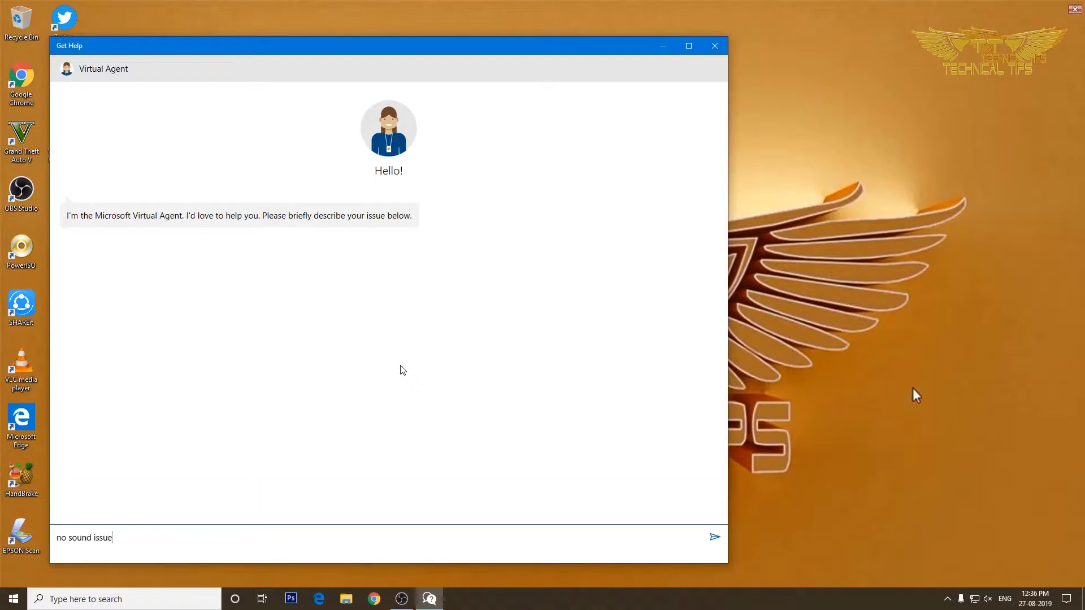
key(Return)
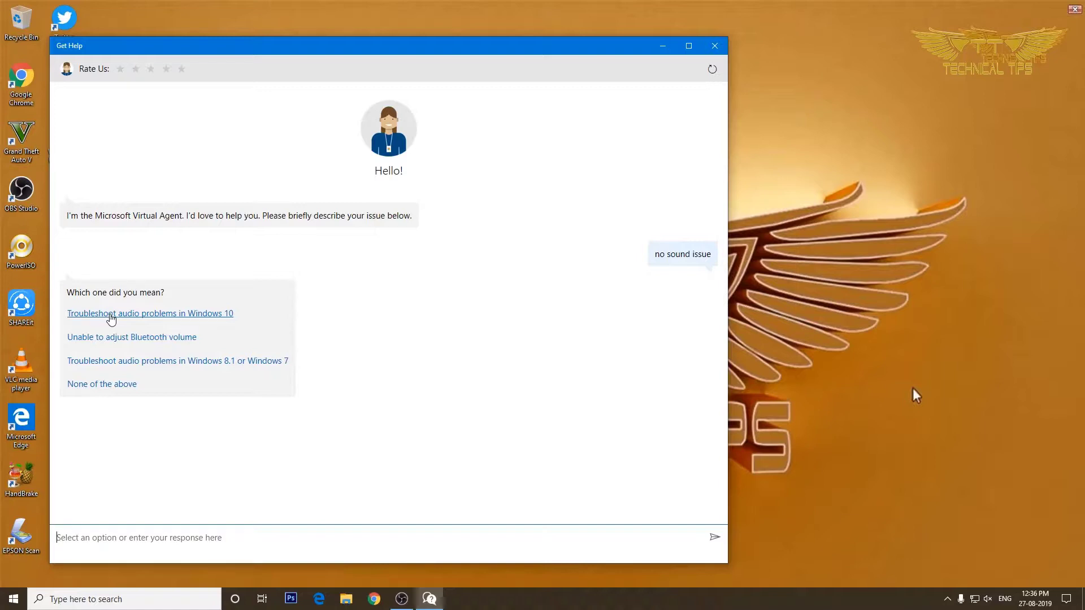
click(111, 315)
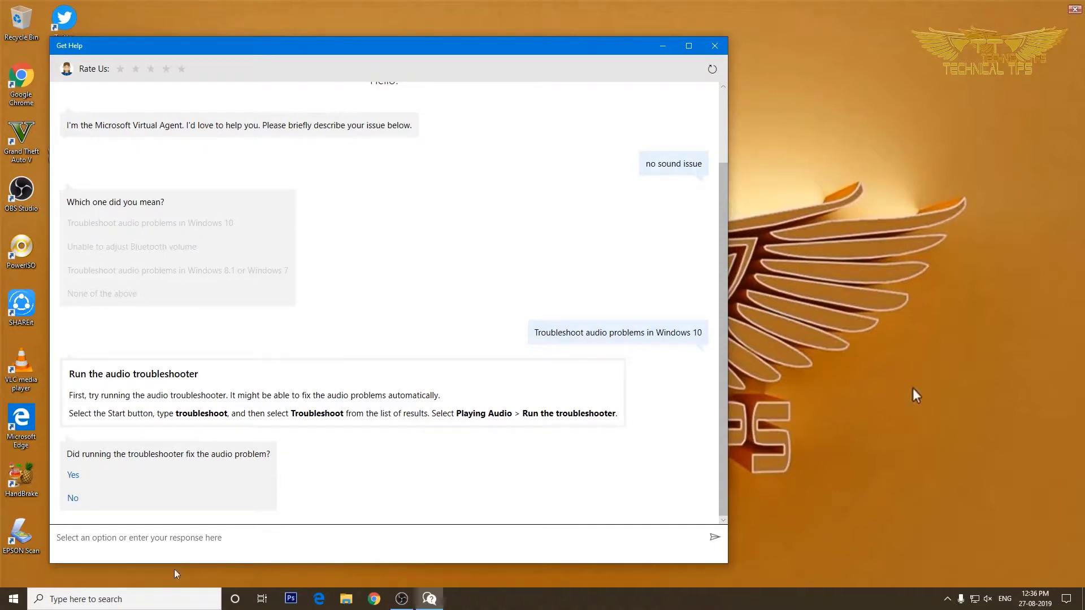
click(123, 598)
Step: Search 'tro' to reach the Troubleshoot settings page
text(t)
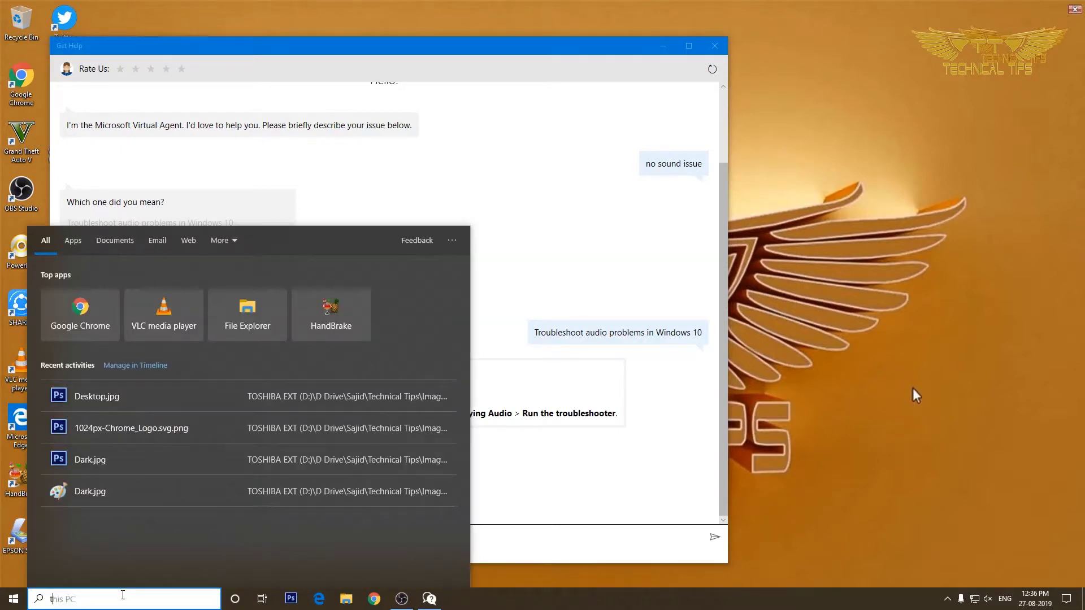
text(ro)
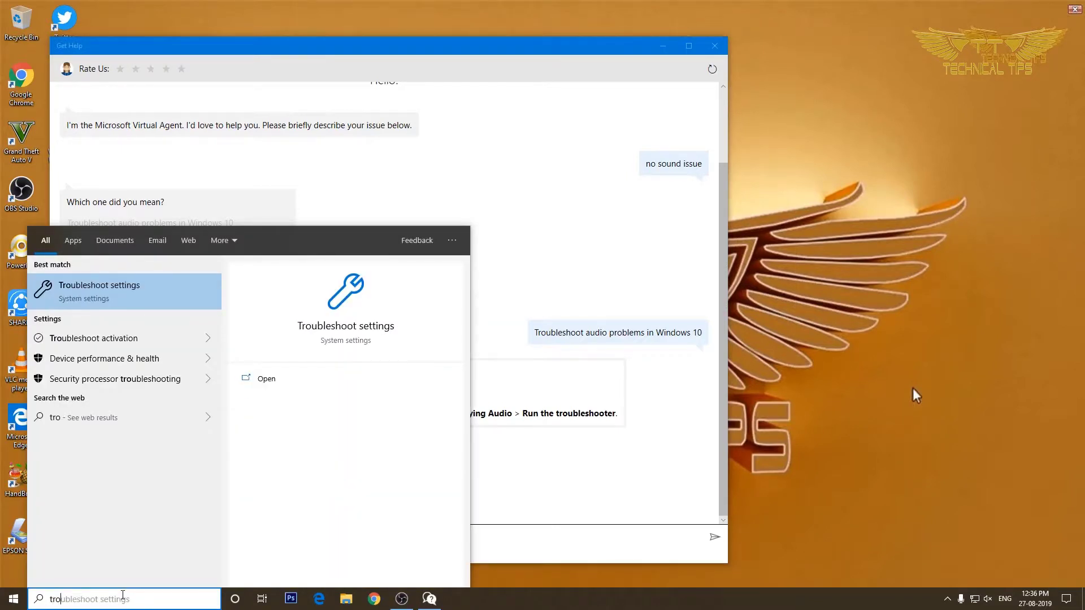
key(Tab)
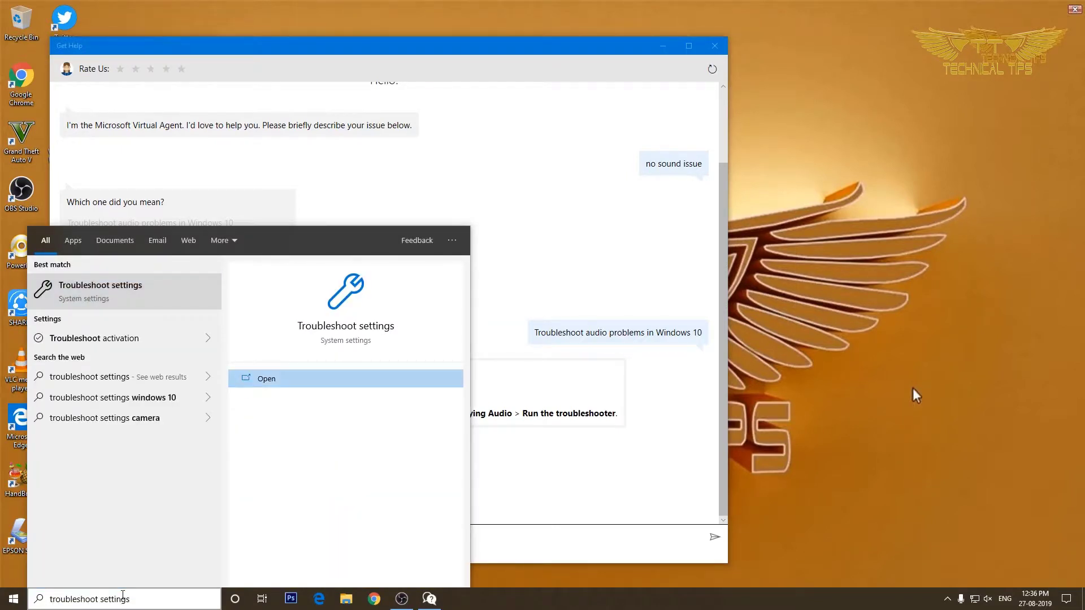
click(83, 288)
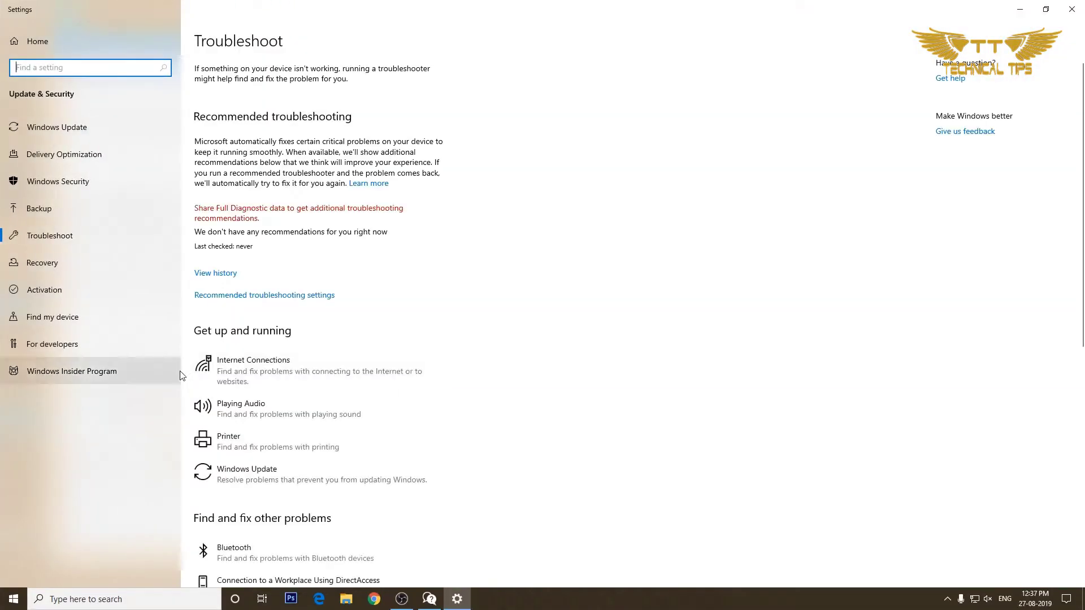
scroll(565, 393, down, 2)
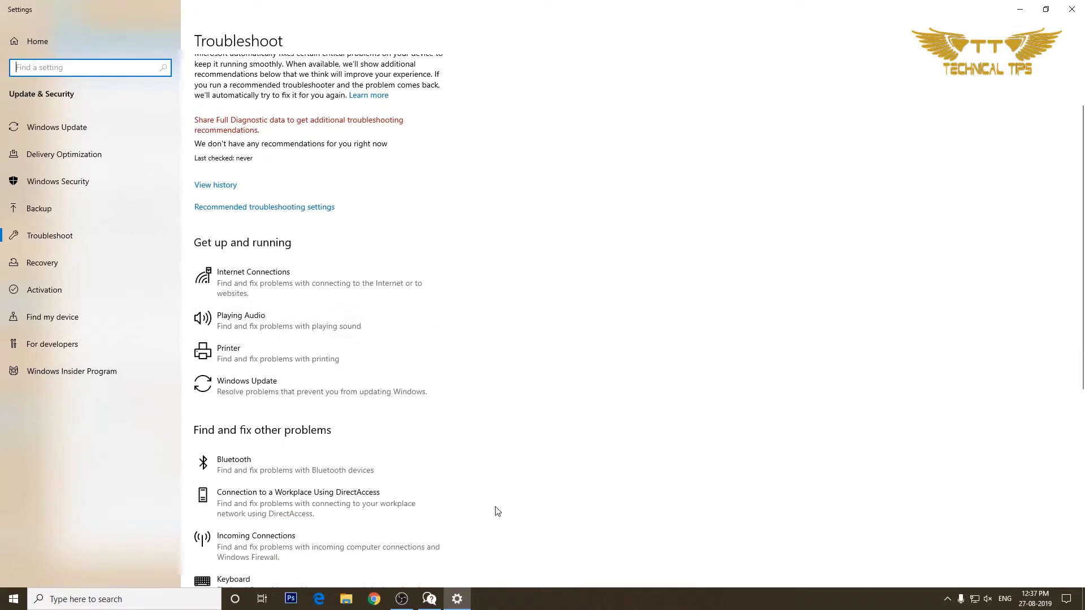
Step: Expand Playing Audio on the Troubleshoot page and run its troubleshooter
click(429, 599)
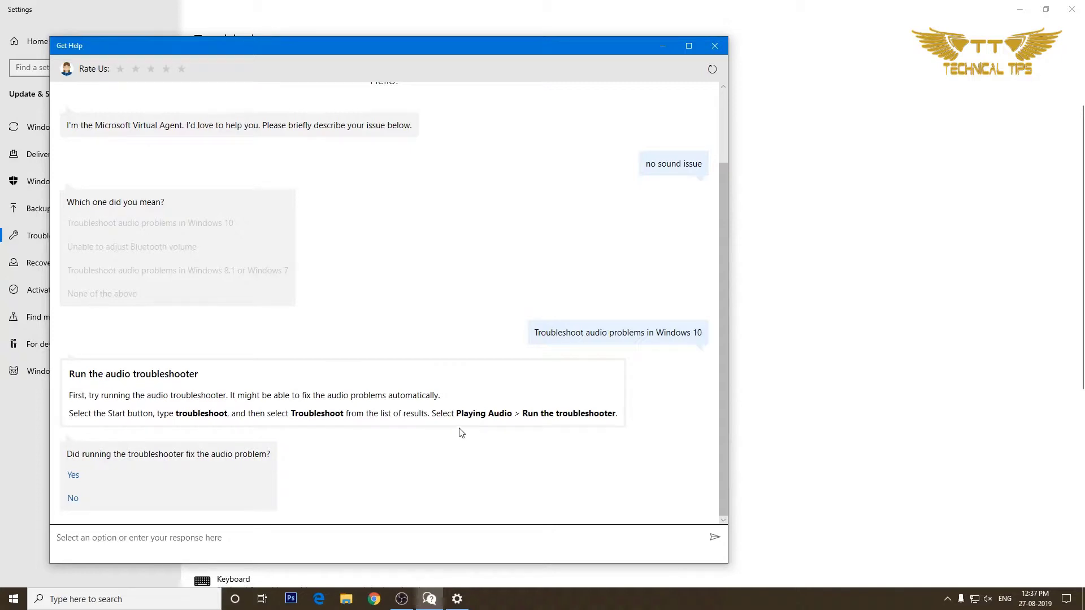
click(457, 599)
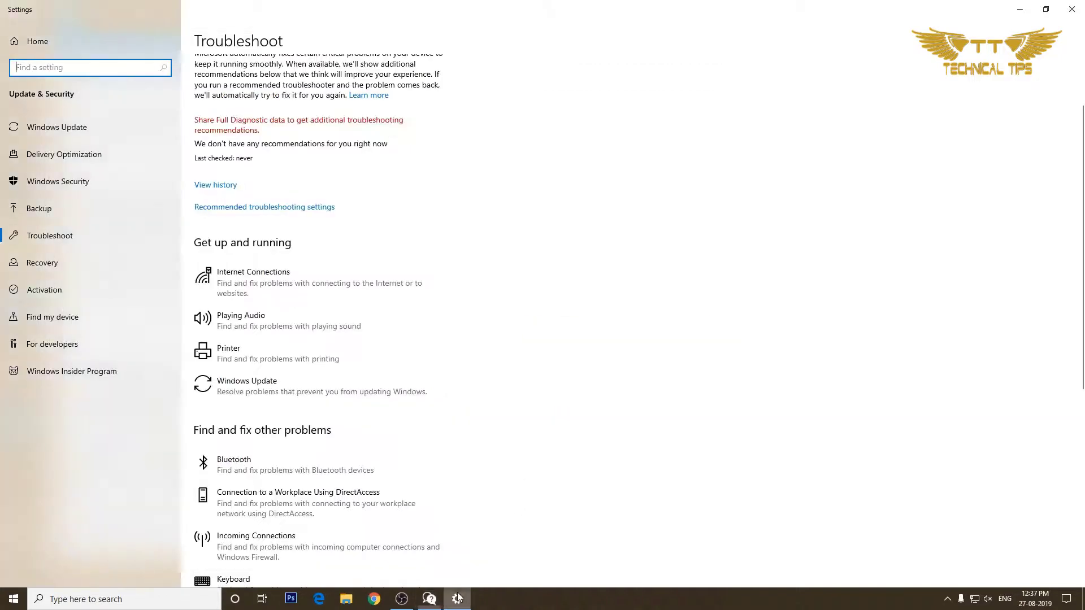
click(246, 320)
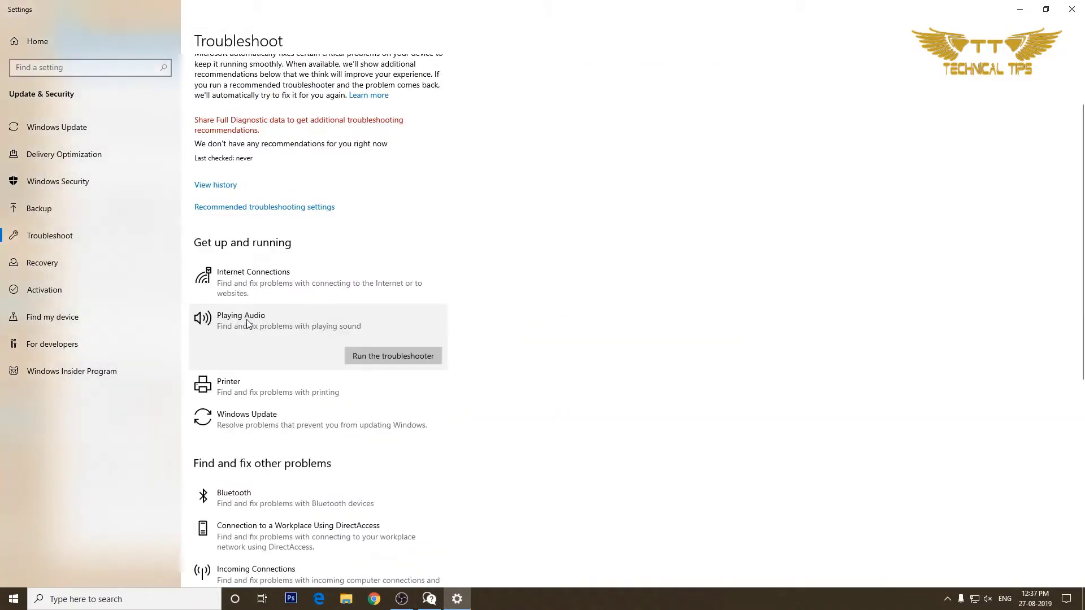
click(395, 358)
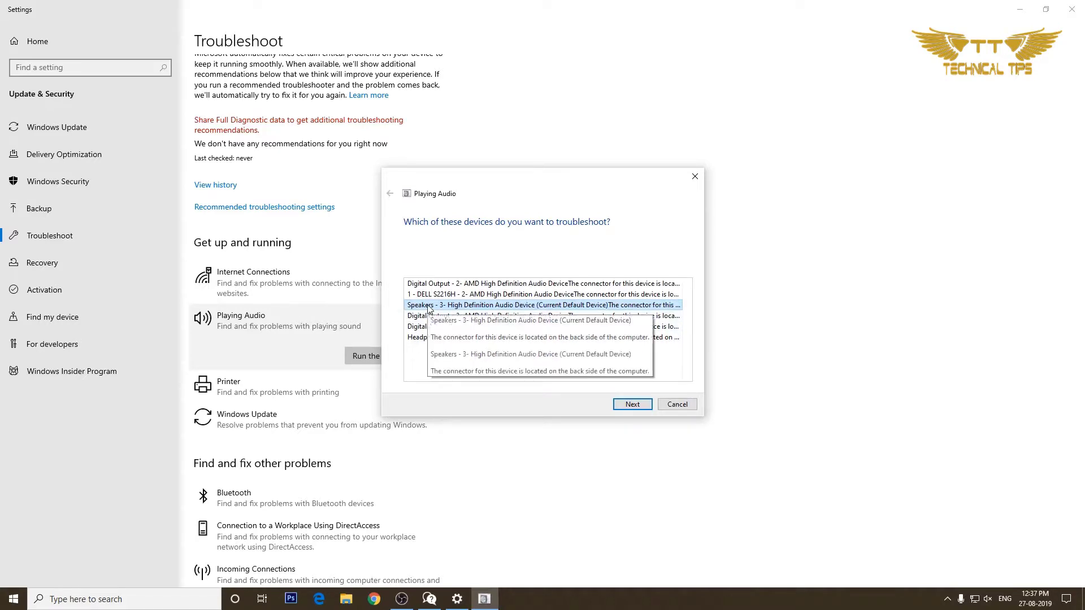
Step: Troubleshoot the default Speakers, open Audio Enhancements, play a test sound, and close Speakers Properties
click(634, 405)
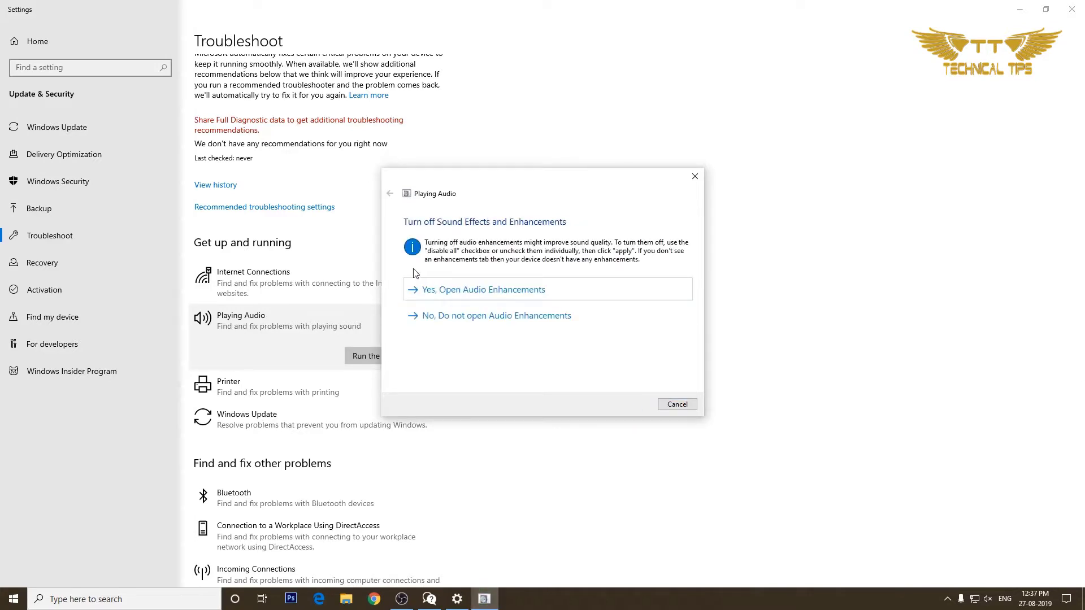
click(461, 290)
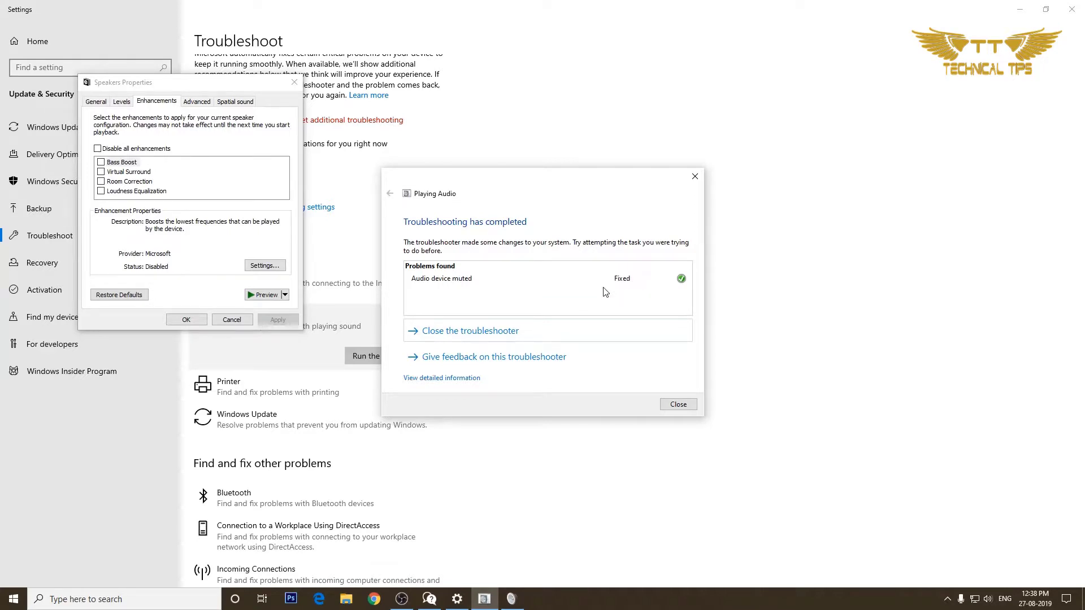
click(267, 295)
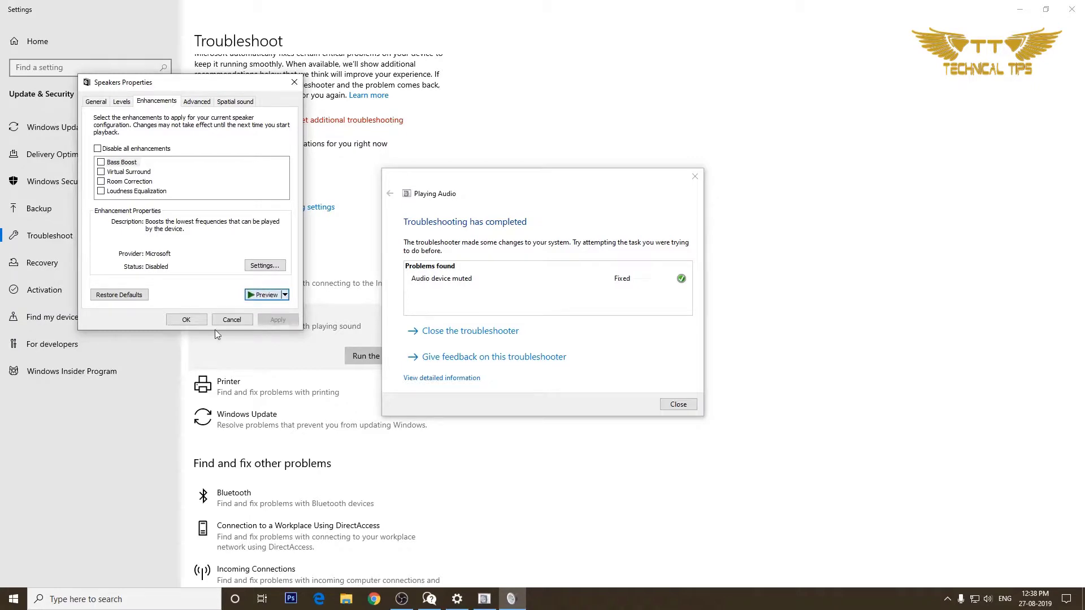
click(294, 84)
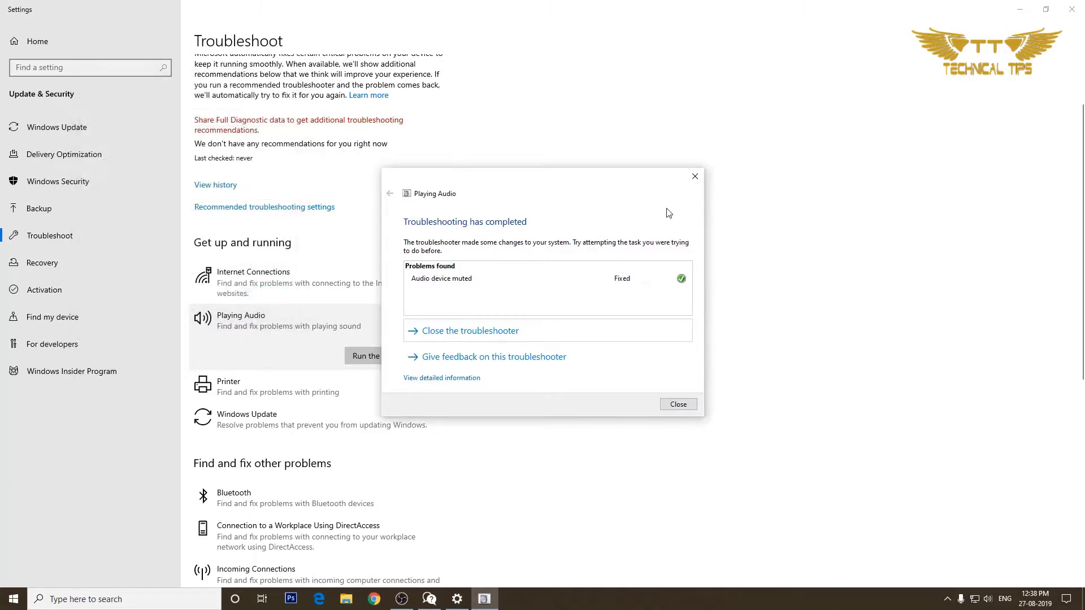
Step: Close the finished troubleshooter and send 'talk to a person' to the Virtual Agent
click(695, 179)
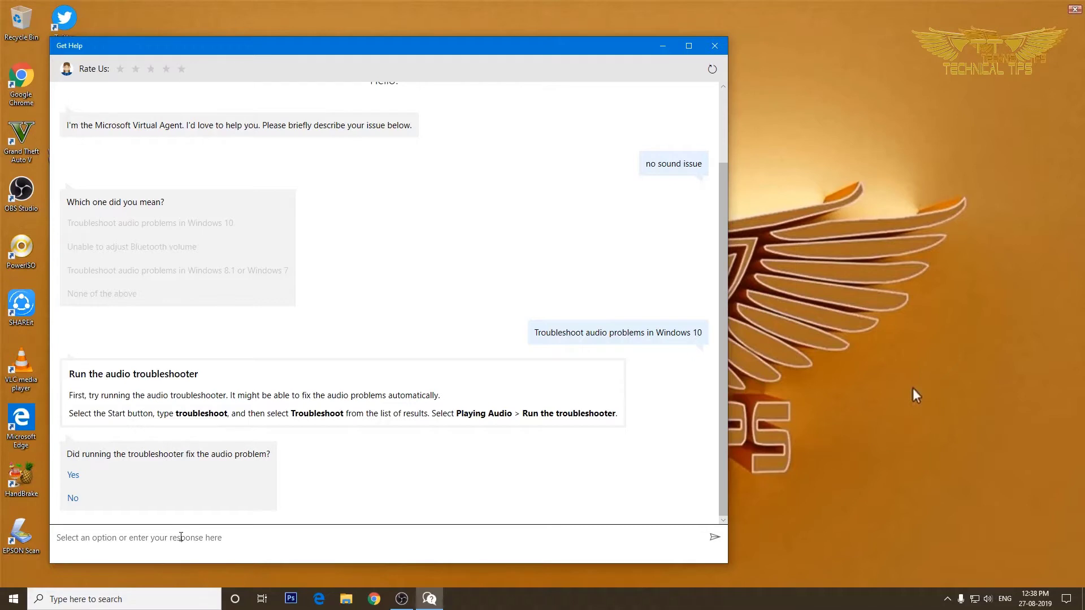
click(181, 537)
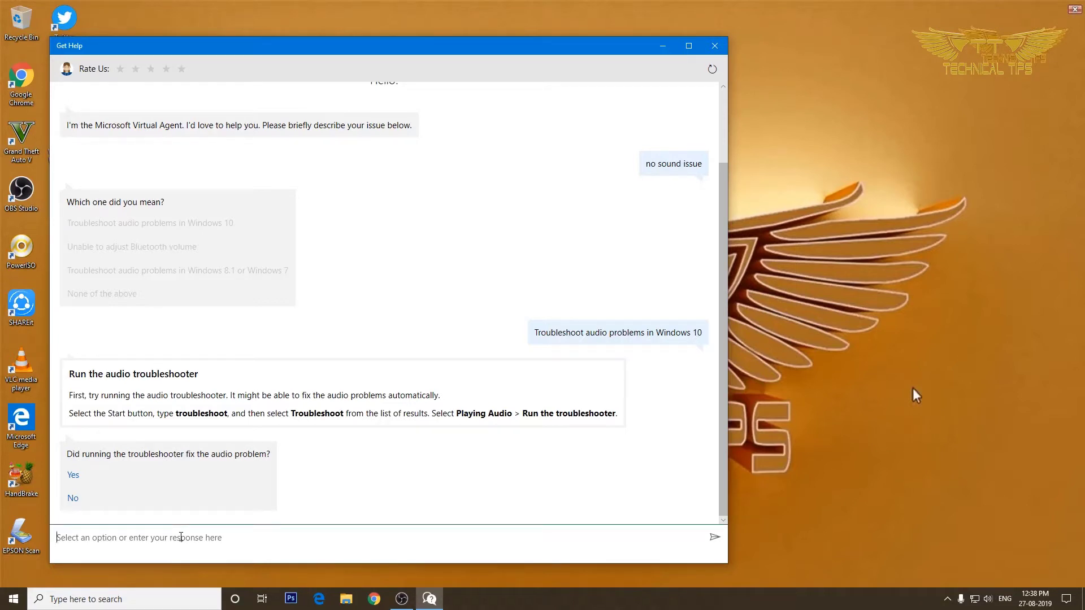
text(tal)
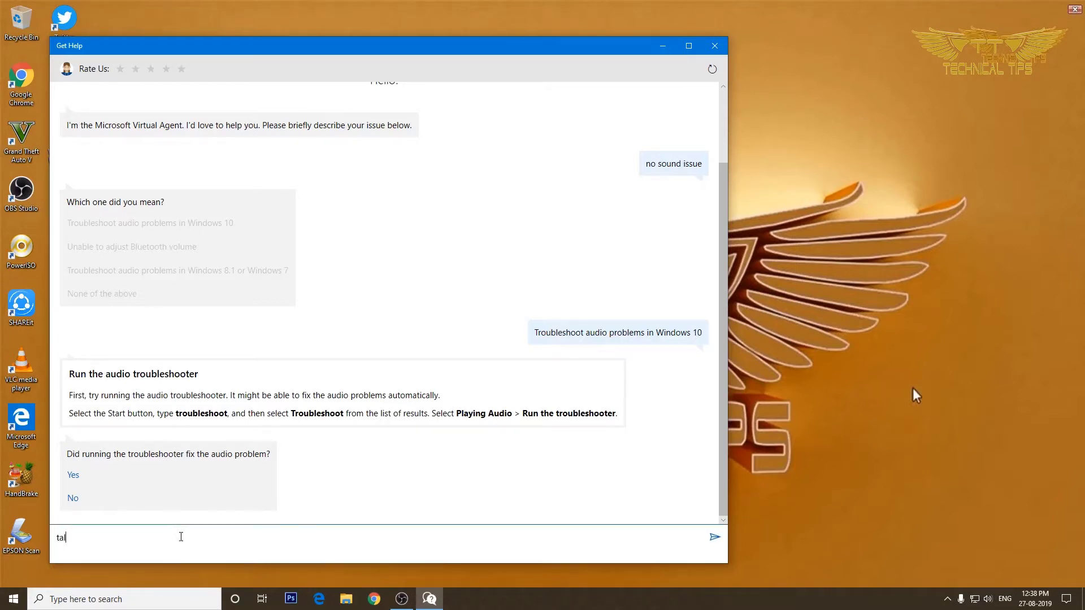
text(k to a person)
key(Return)
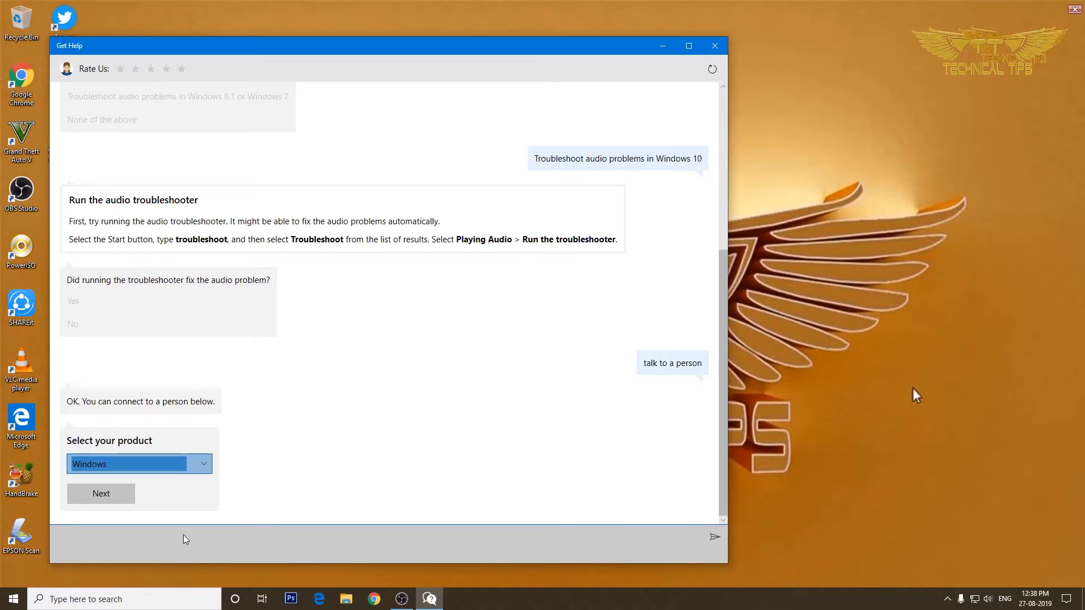
Step: Choose Windows as the product and Technical support as the issue
click(108, 500)
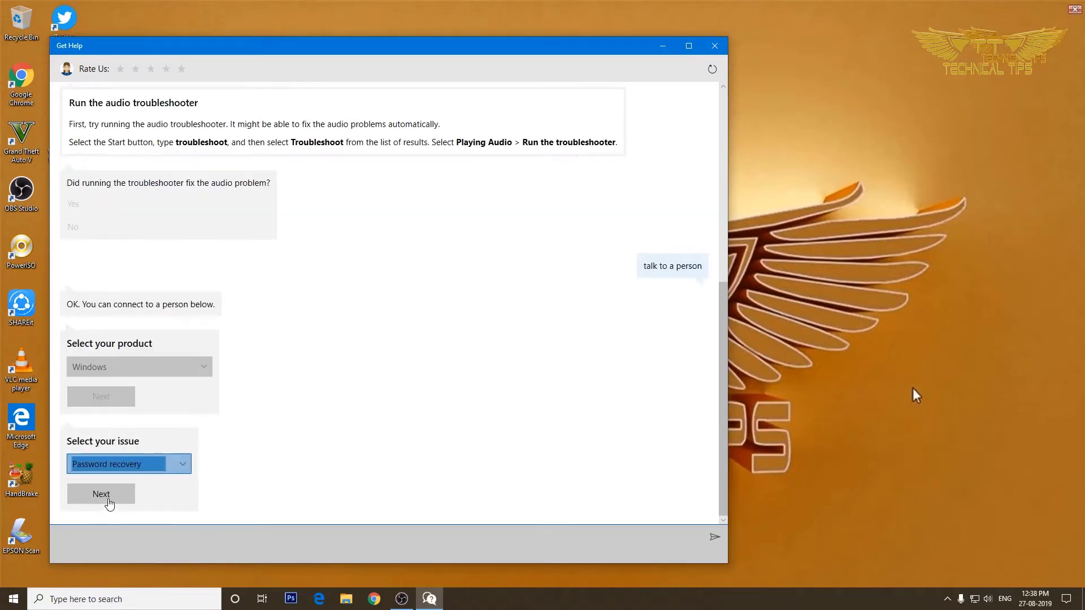
click(187, 465)
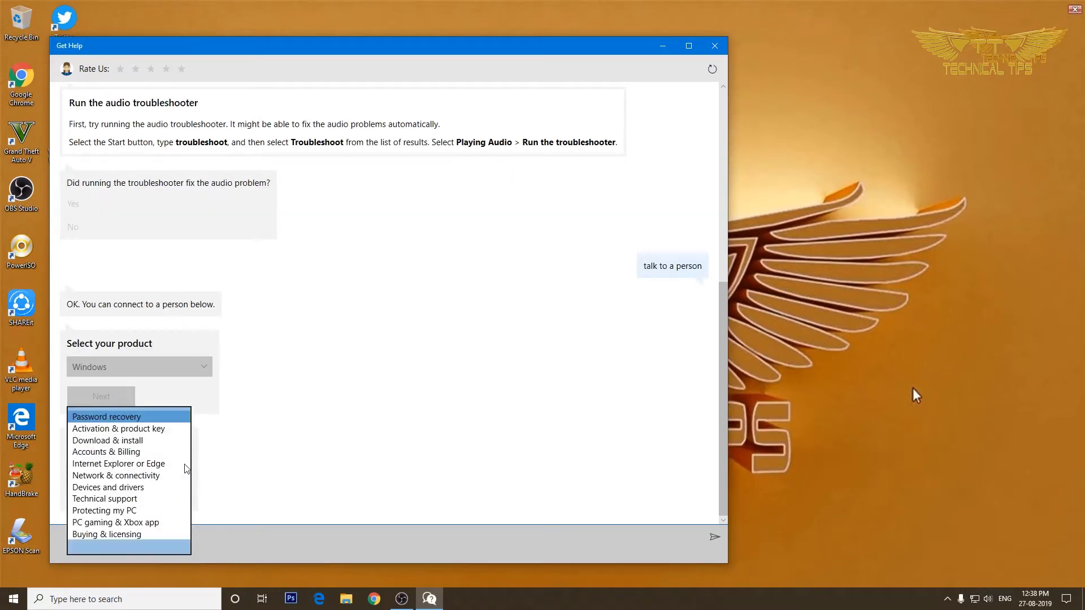
click(139, 500)
click(99, 494)
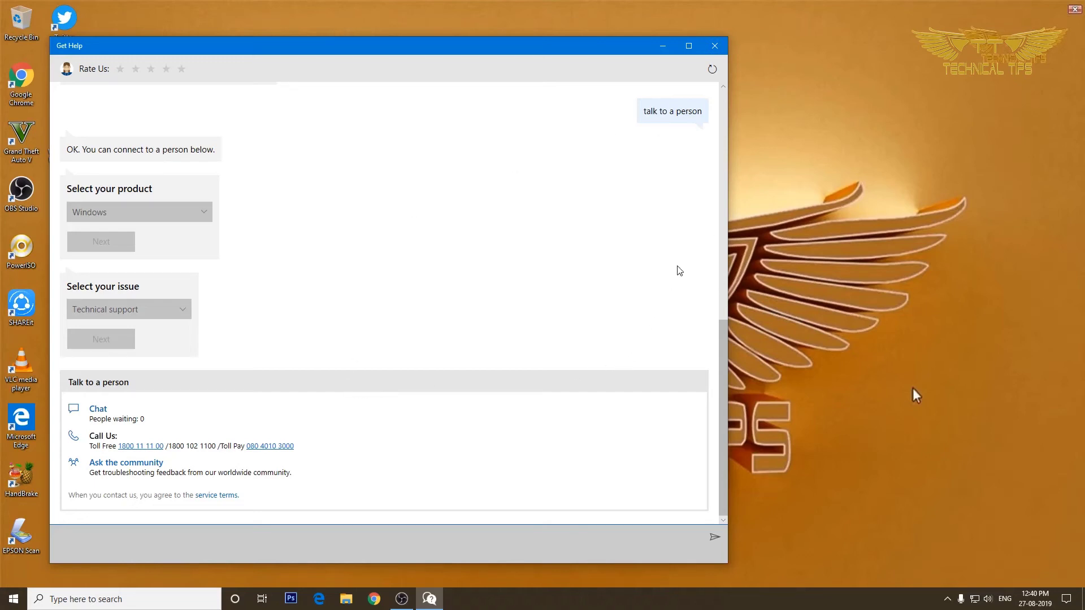
Step: Close the Get Help app from its title bar
click(715, 46)
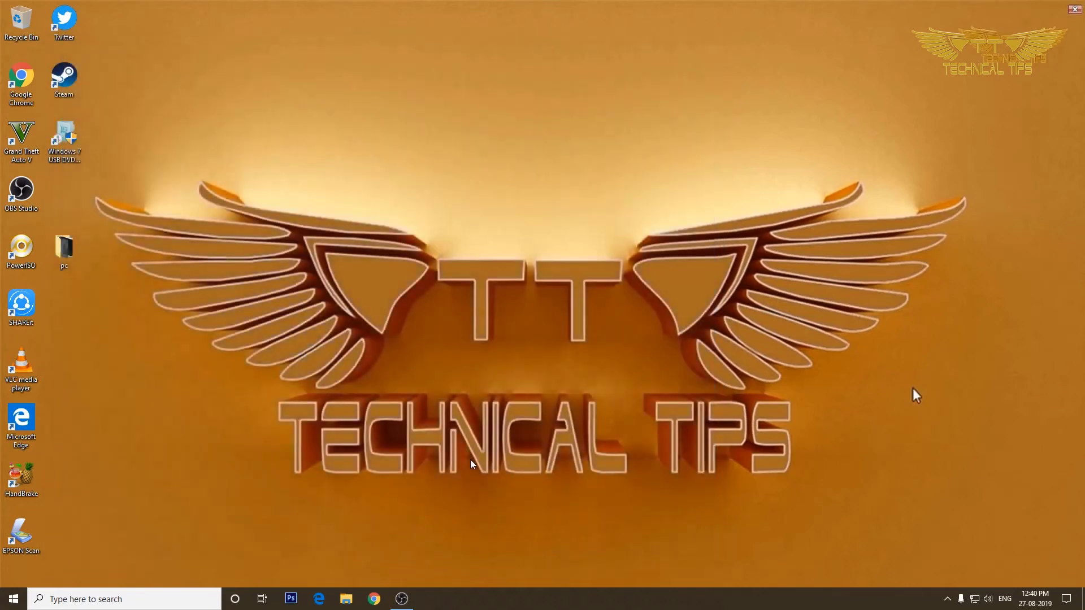